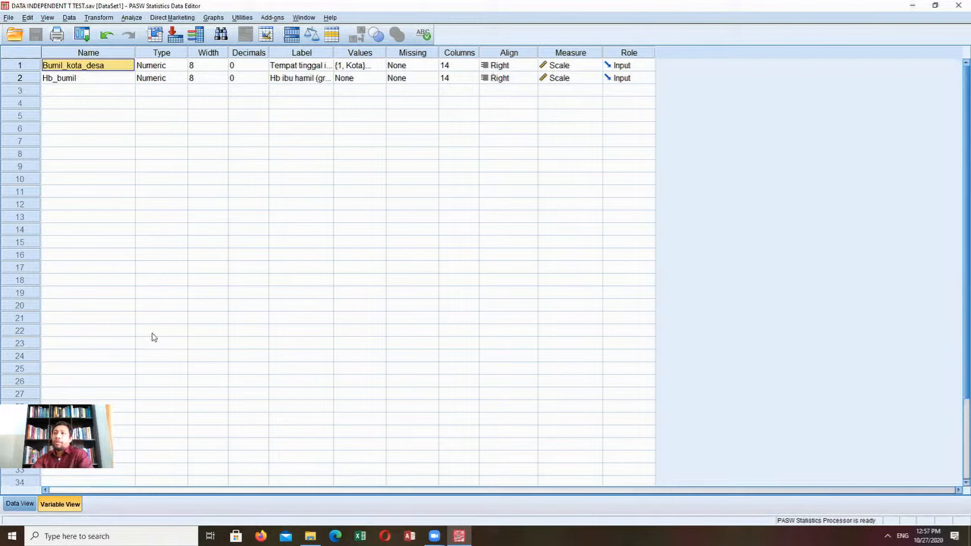
- Examine the definitions of Bumil_kota_desa and Hb_bumil, and look through both variables' case values in the data sheet
left_click(113, 82)
left_click(116, 70)
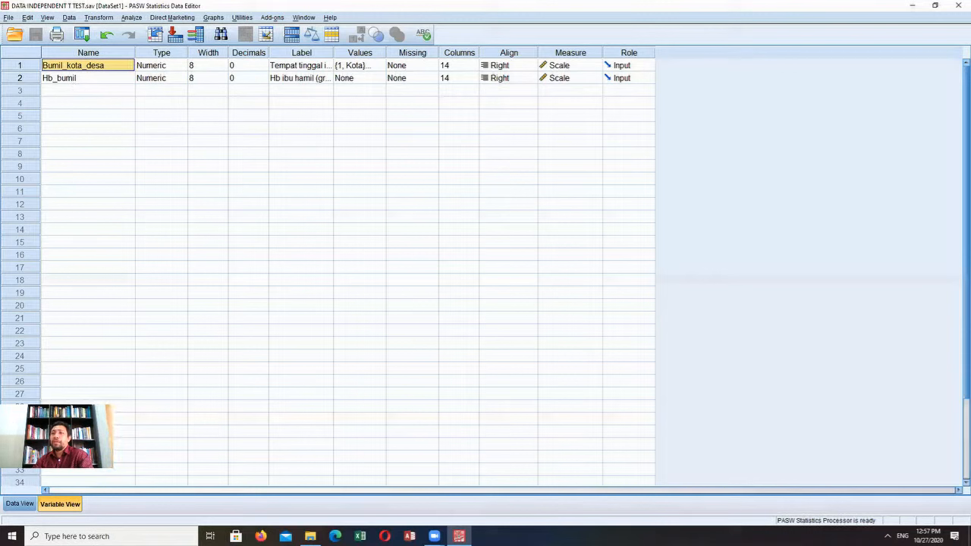
left_click(26, 505)
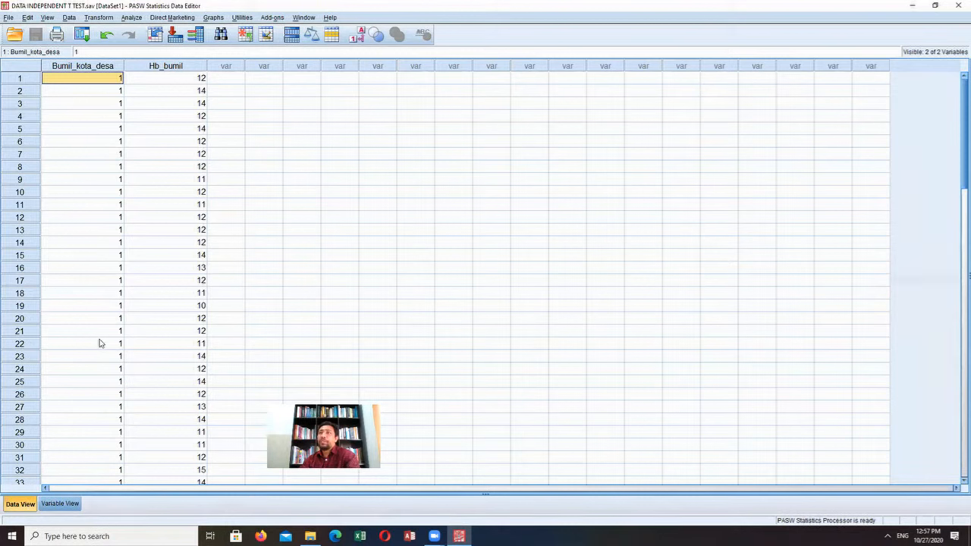
scroll(99, 343, "down", 7)
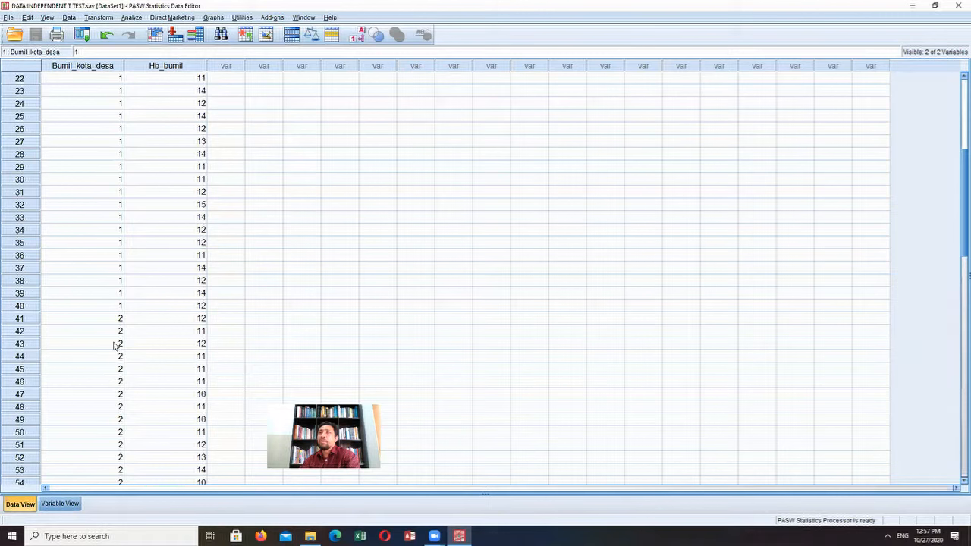
scroll(116, 345, "down", 3)
scroll(118, 429, "down", 1)
scroll(117, 434, "up", 1)
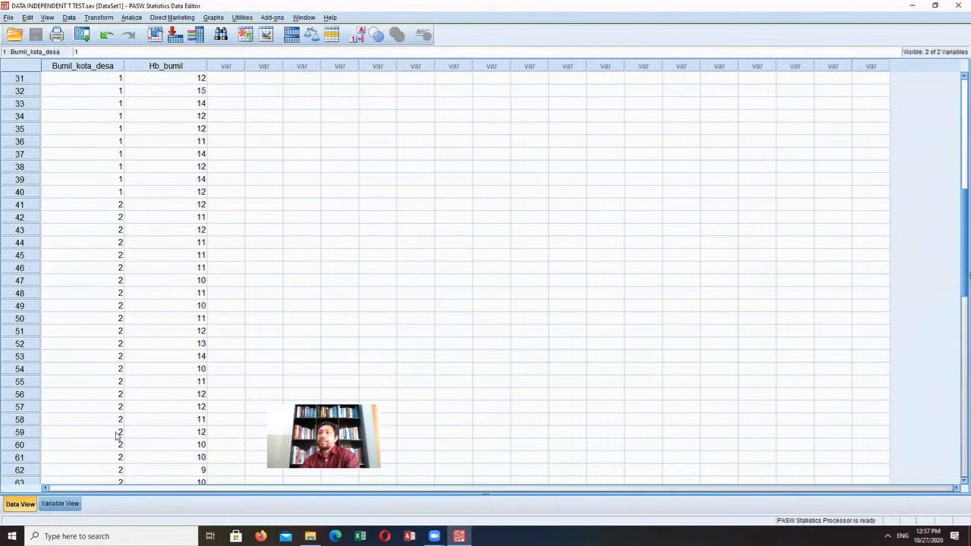
scroll(117, 435, "up", 10)
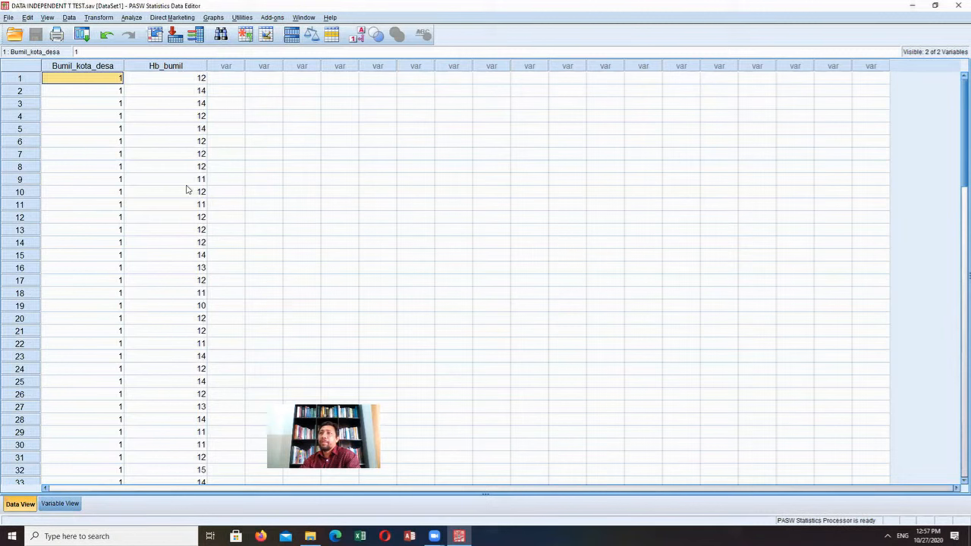
scroll(156, 455, "down", 9)
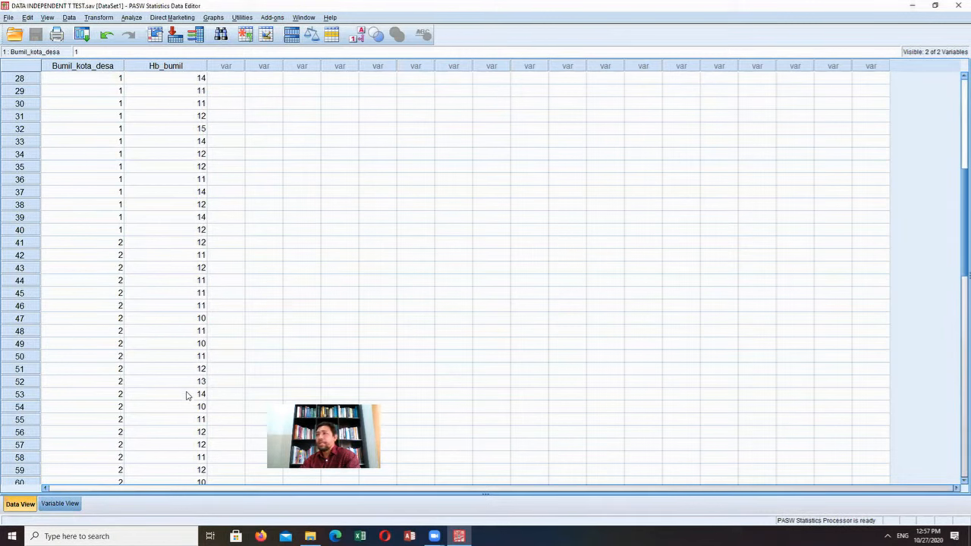
scroll(188, 394, "up", 4)
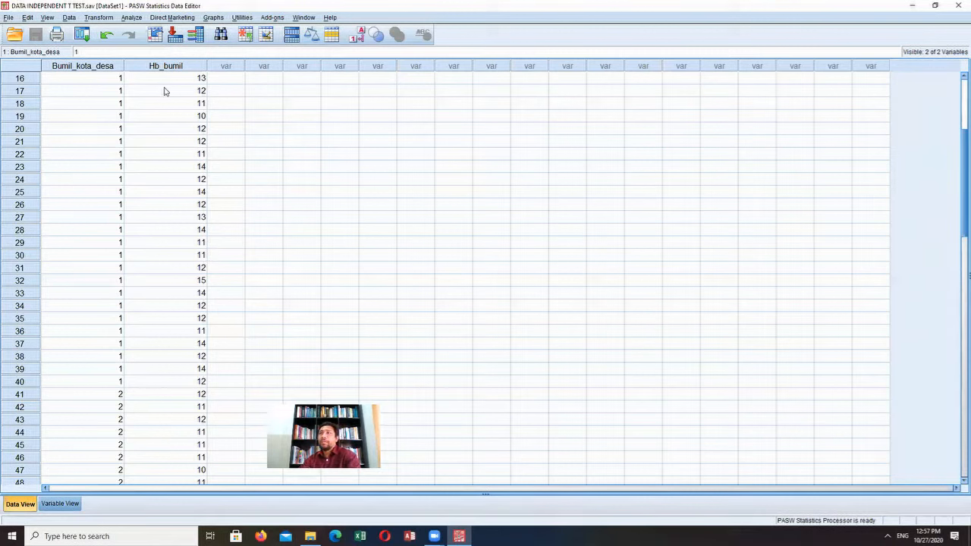
- Set up an Independent-Samples T Test with Hb ibu hamil (gr/dl) as test variable and Bumil_kota_desa as grouping variable
left_click(132, 18)
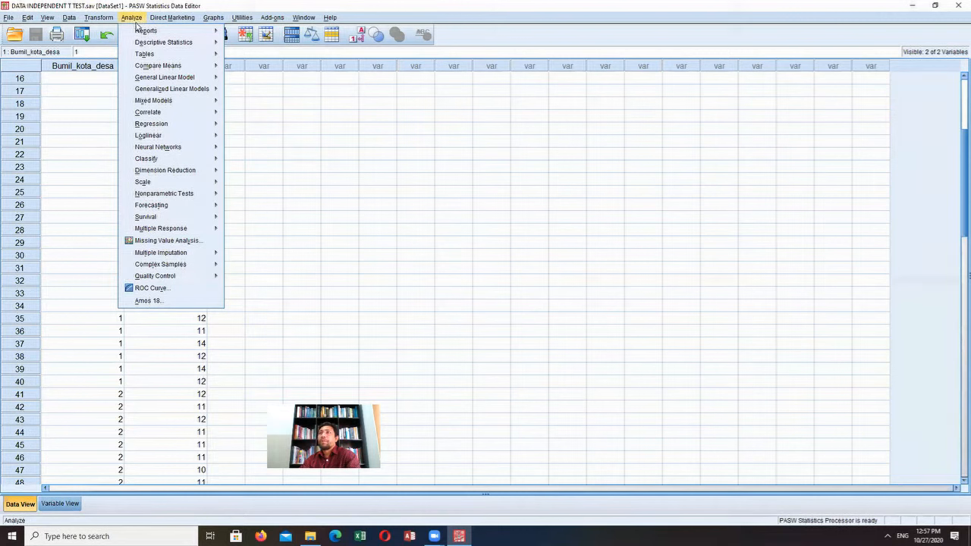
mouse_move(143, 67)
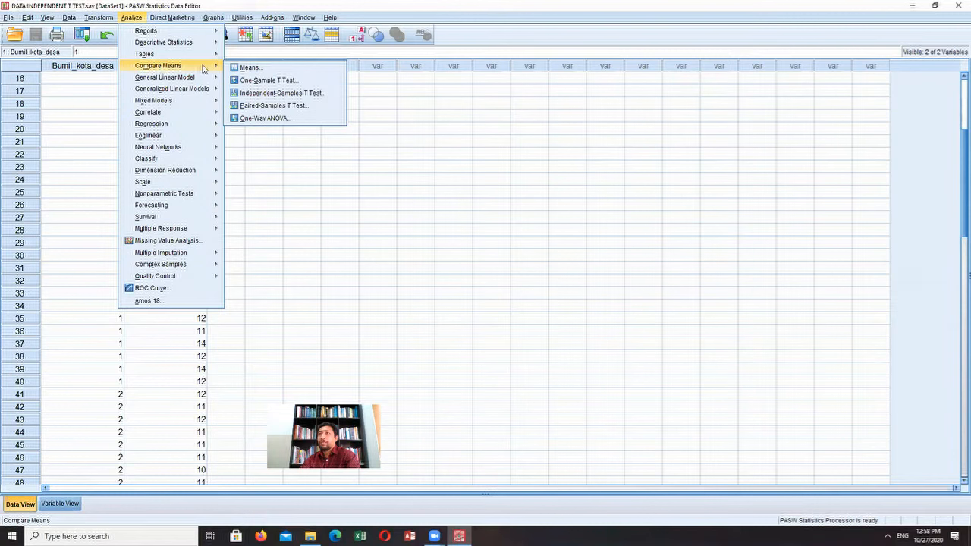
left_click(329, 95)
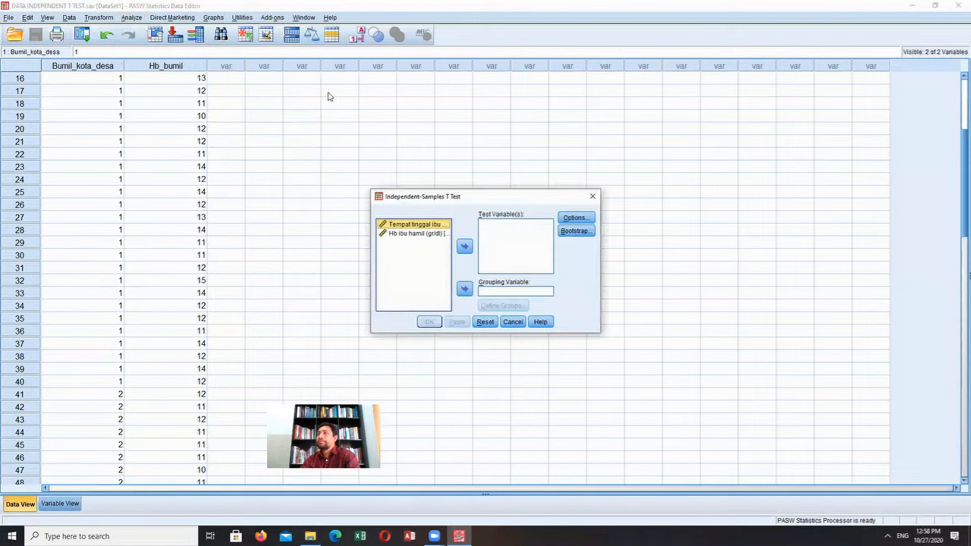
left_click(405, 88)
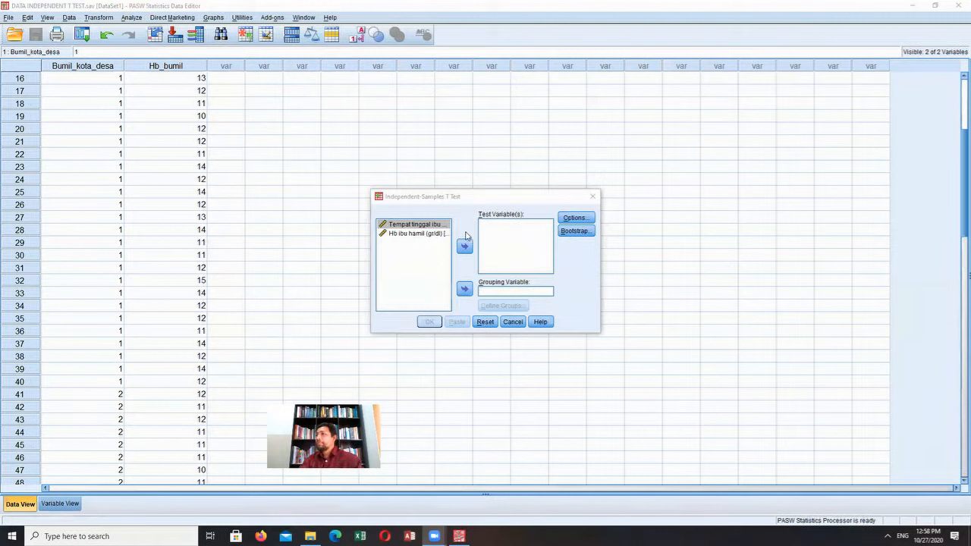
left_click(425, 238)
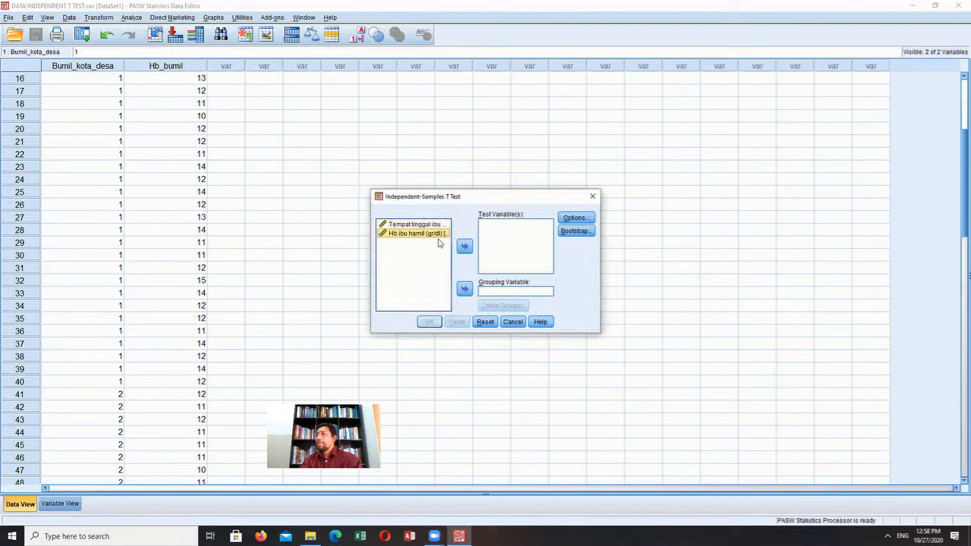
left_click(465, 247)
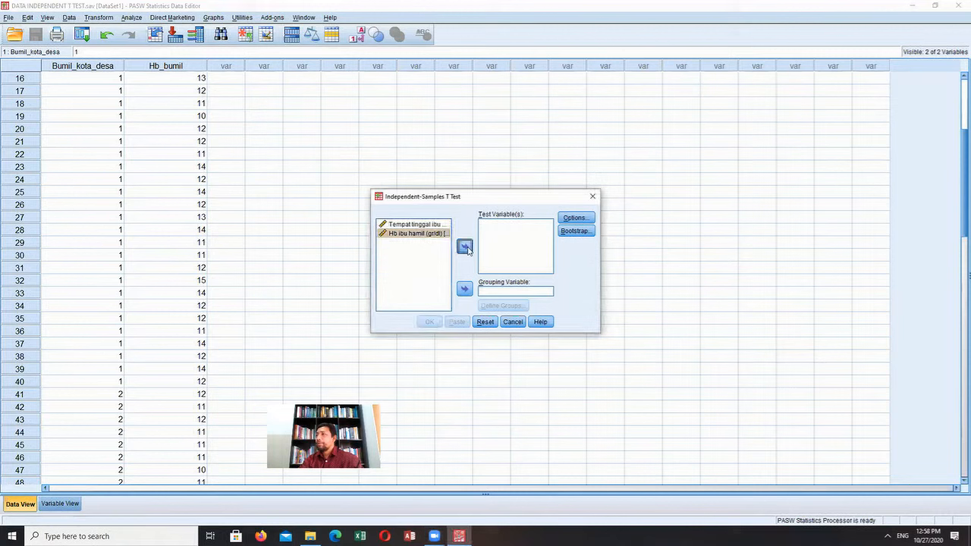
left_click(430, 225)
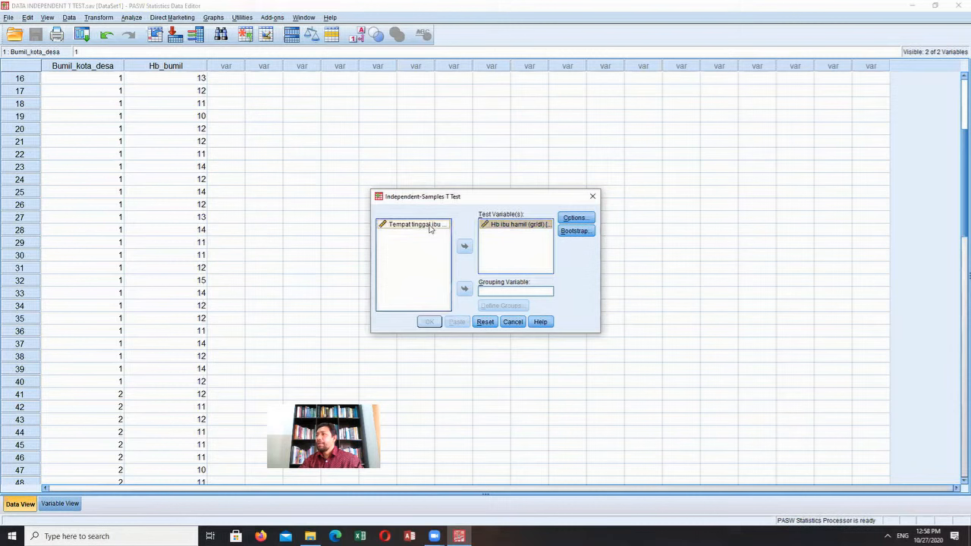
left_click(464, 289)
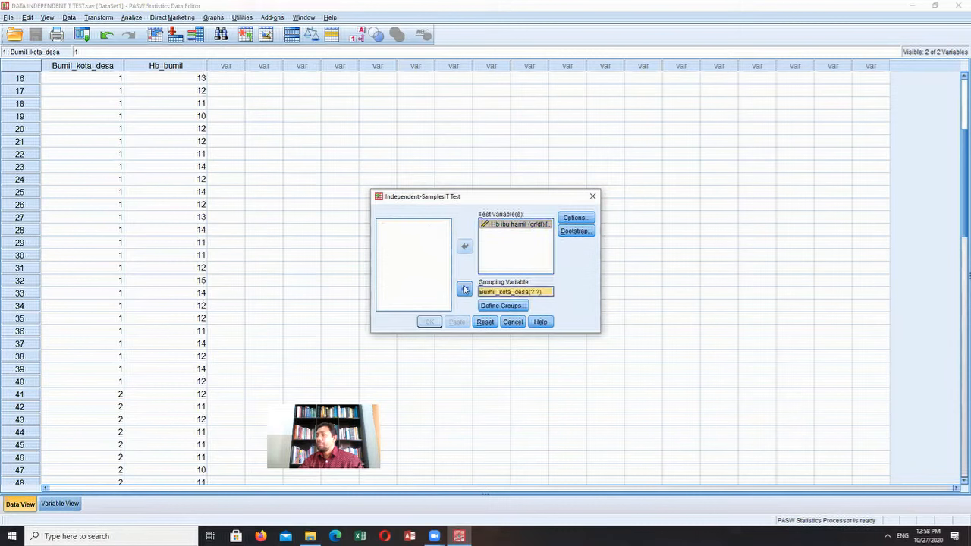
- Define the groups with specified values 1 for Group 1 and 2 for Group 2, and run the independent-samples test
left_click(500, 307)
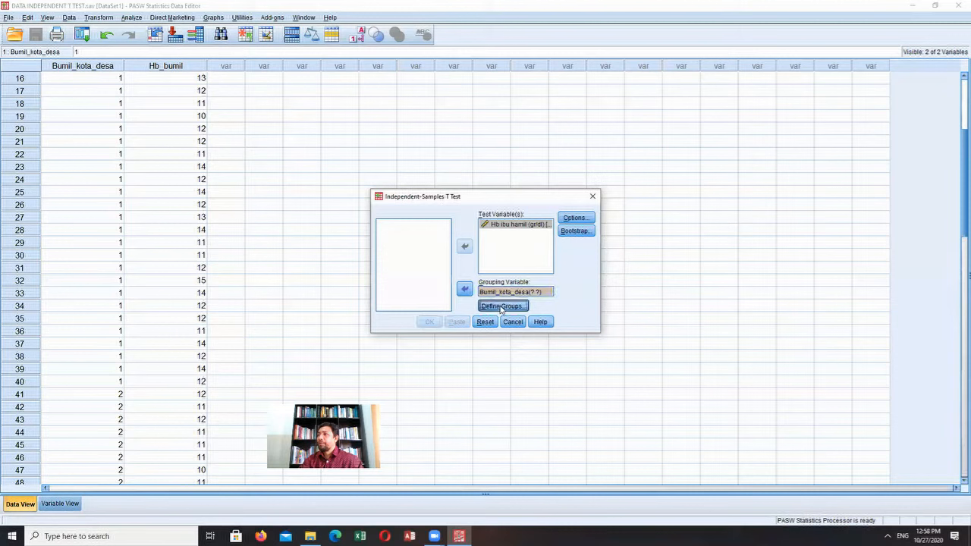
left_click(483, 251)
type("1")
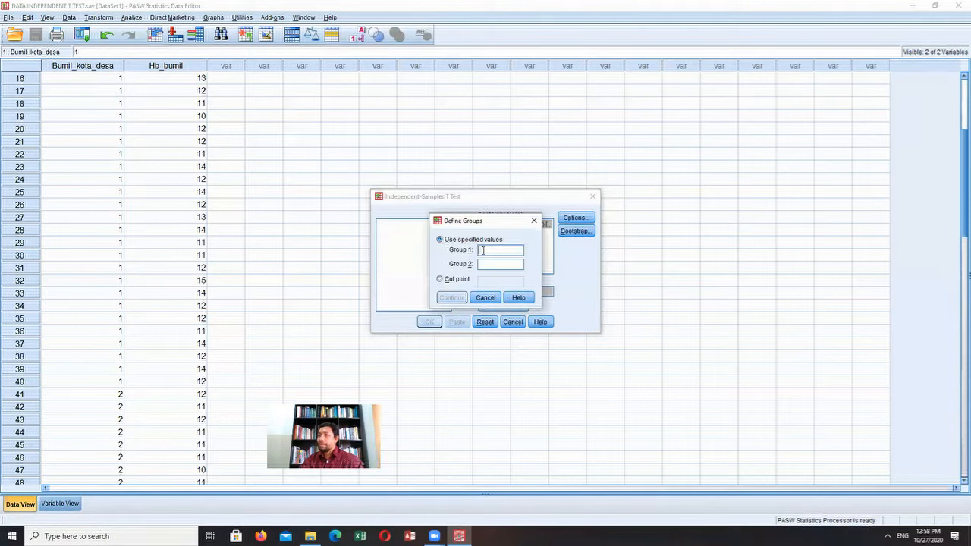
left_click(479, 264)
type("2")
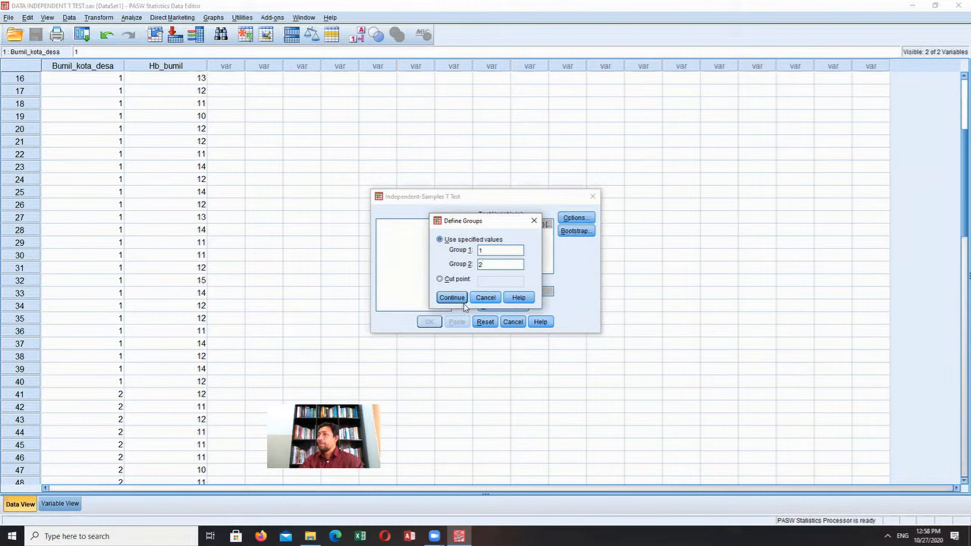
left_click(460, 299)
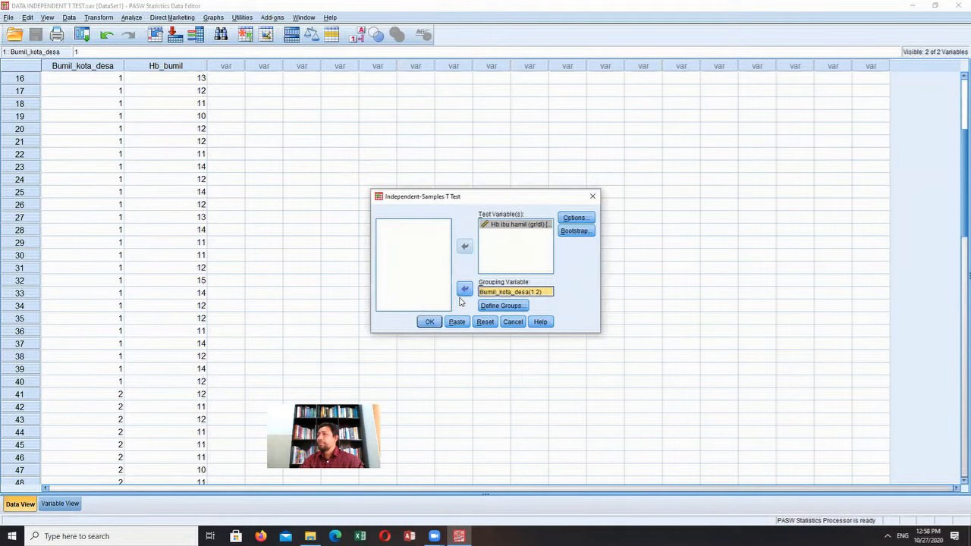
left_click(430, 323)
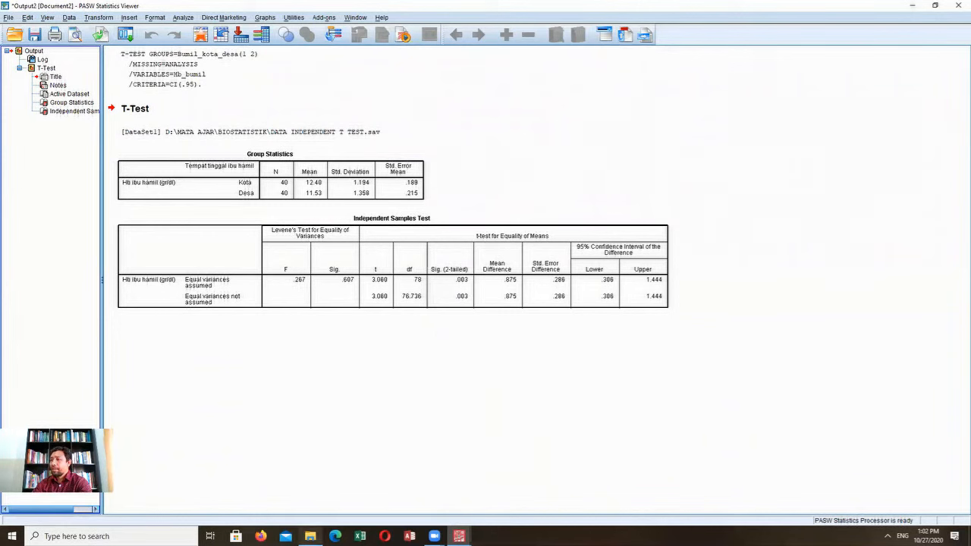
- Switch to File Explorer and open the data file DATA DEPENDENT T TEST from the BIOSTATISTIK folder
mouse_move(434, 537)
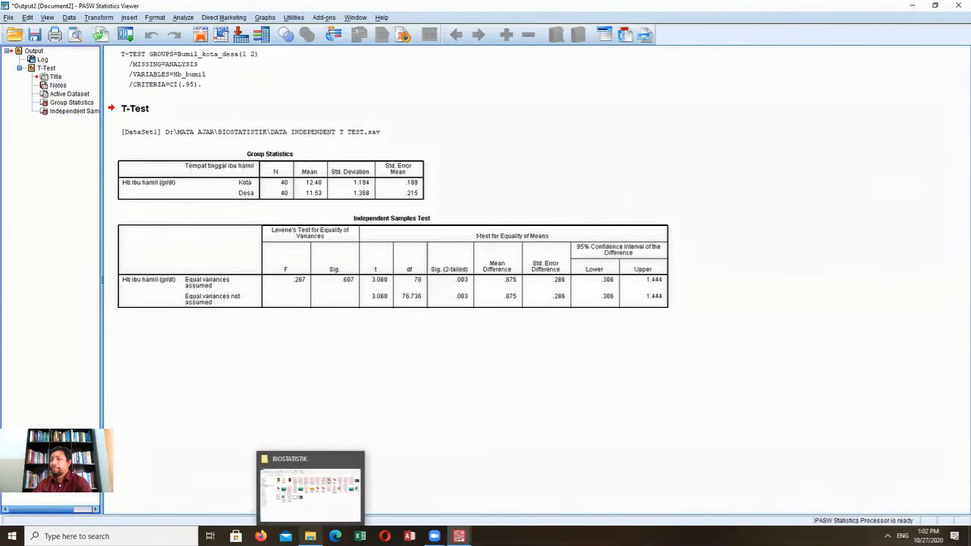
left_click(311, 536)
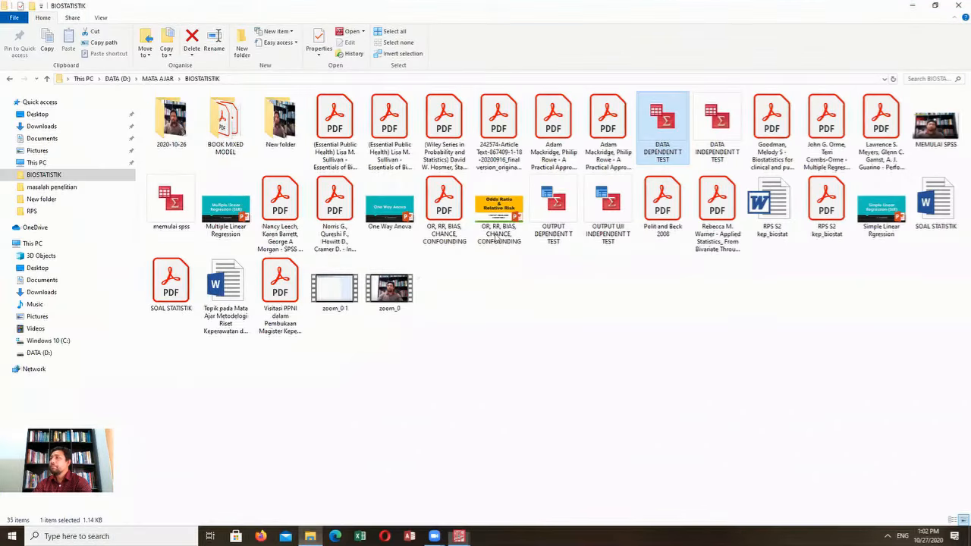
double_click(666, 120)
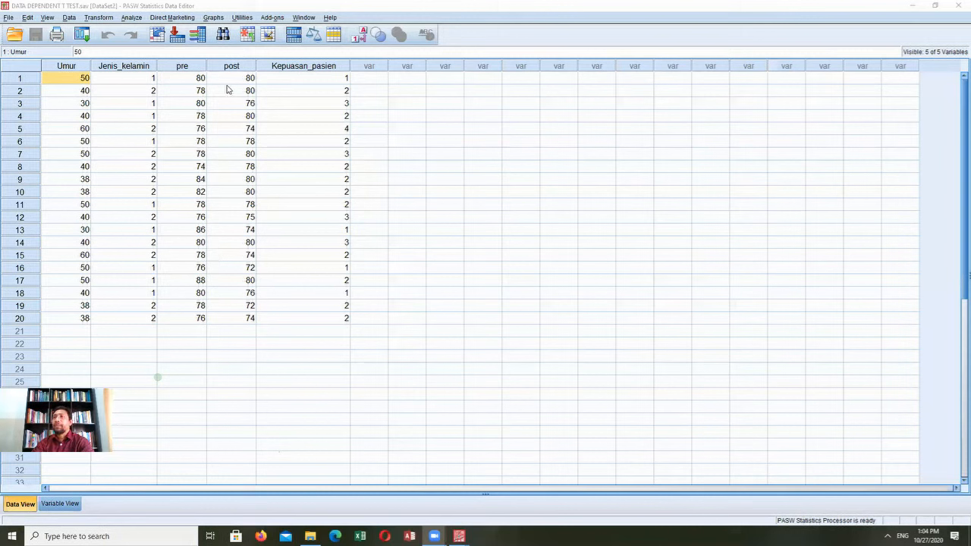
- Start a Paired-Samples T Test and list its source variables by variable name instead of label
left_click(131, 17)
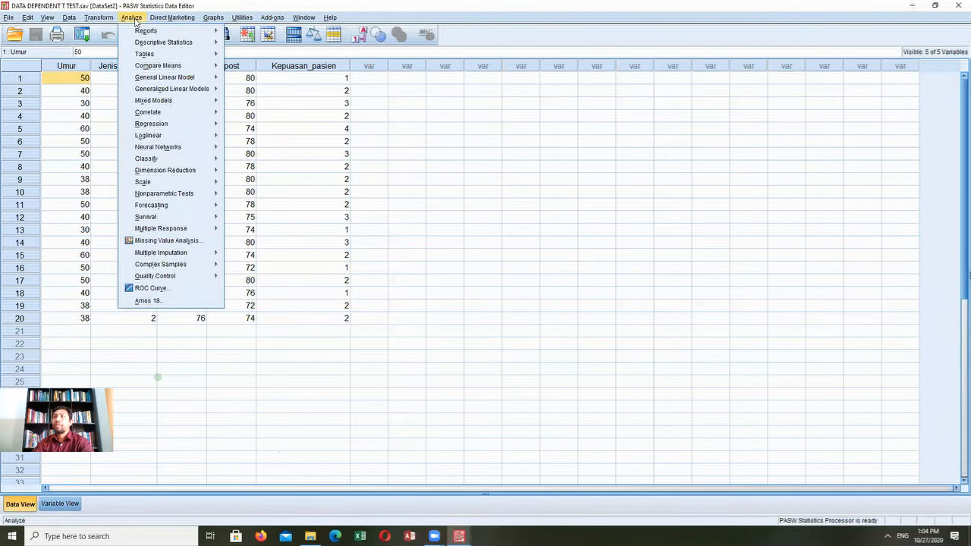
mouse_move(199, 66)
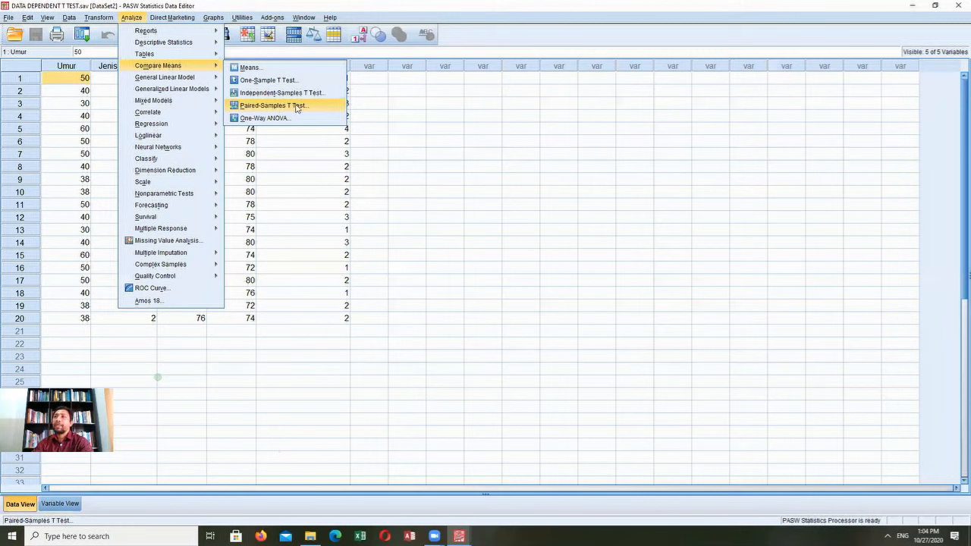
left_click(311, 106)
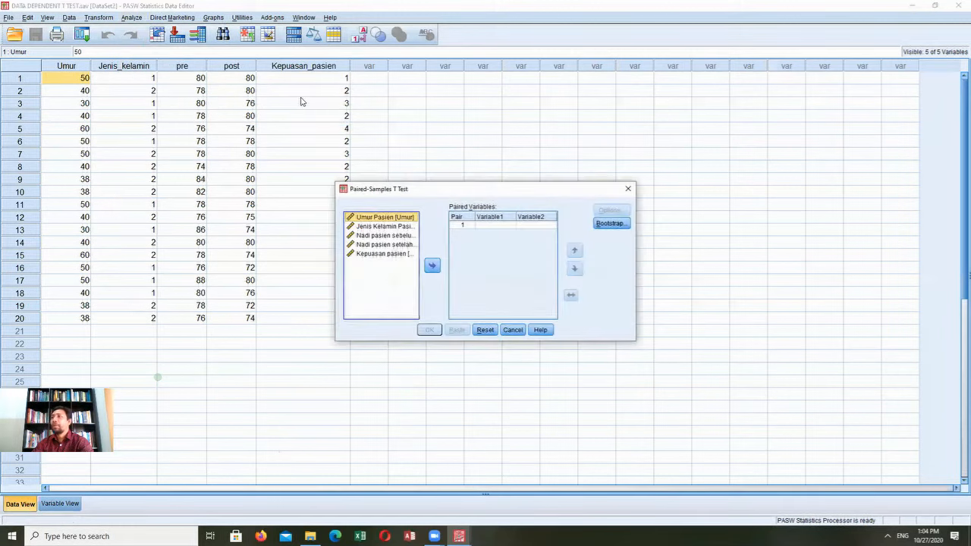
right_click(389, 220)
left_click(388, 229)
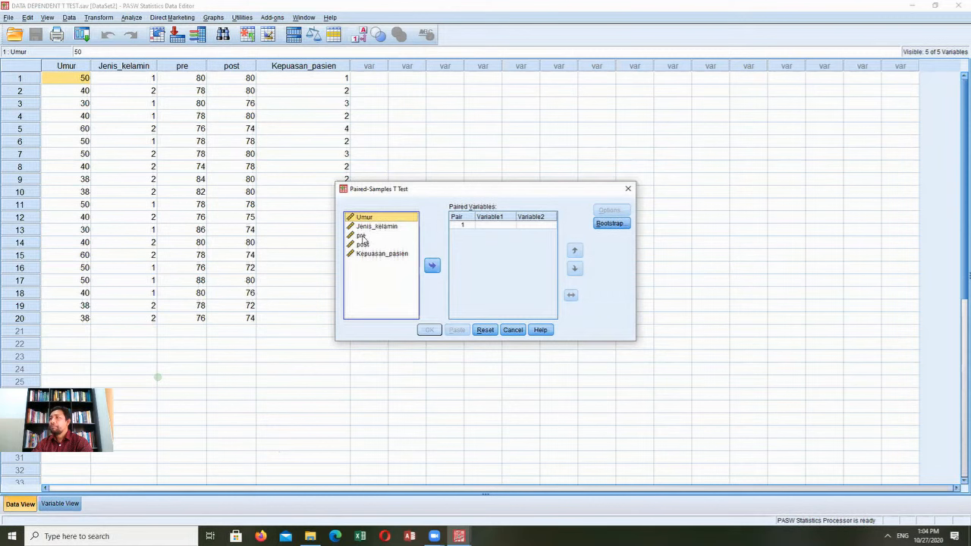
- Assign pre as Variable1 and post as Variable2 of pair 1
left_click(361, 236)
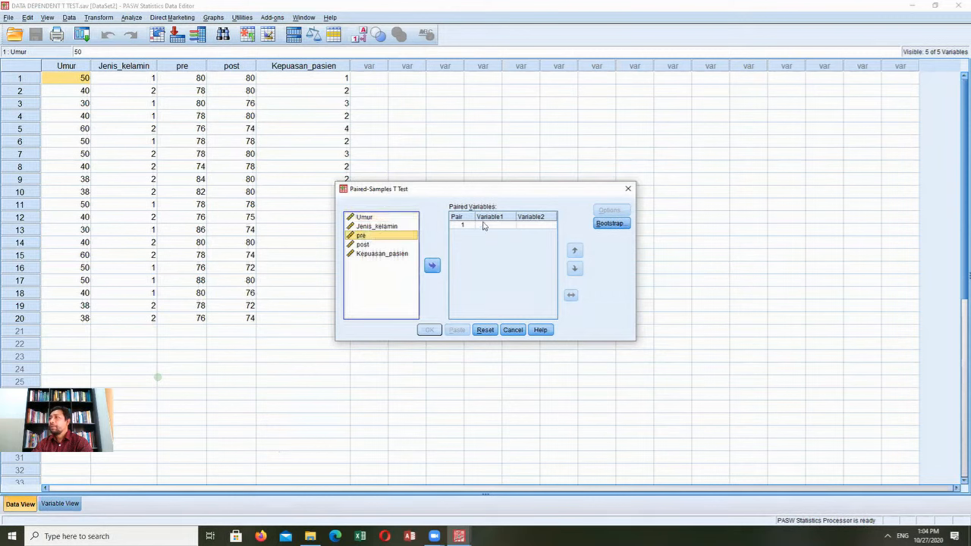
left_click(432, 266)
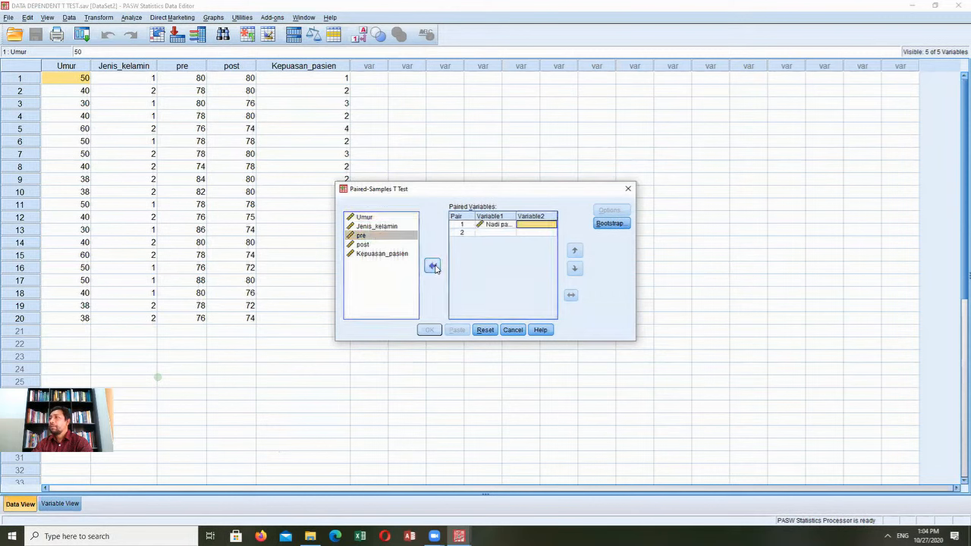
left_click(363, 244)
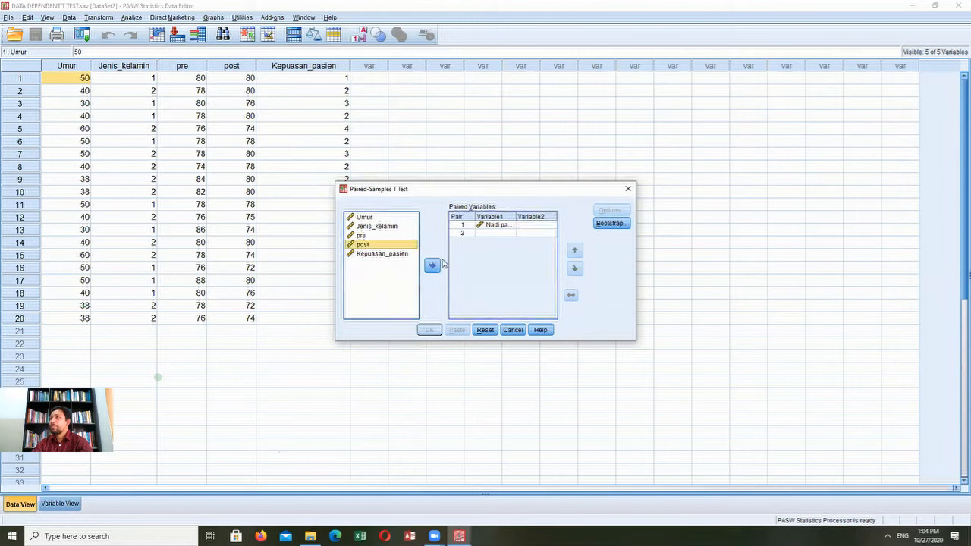
left_click(436, 270)
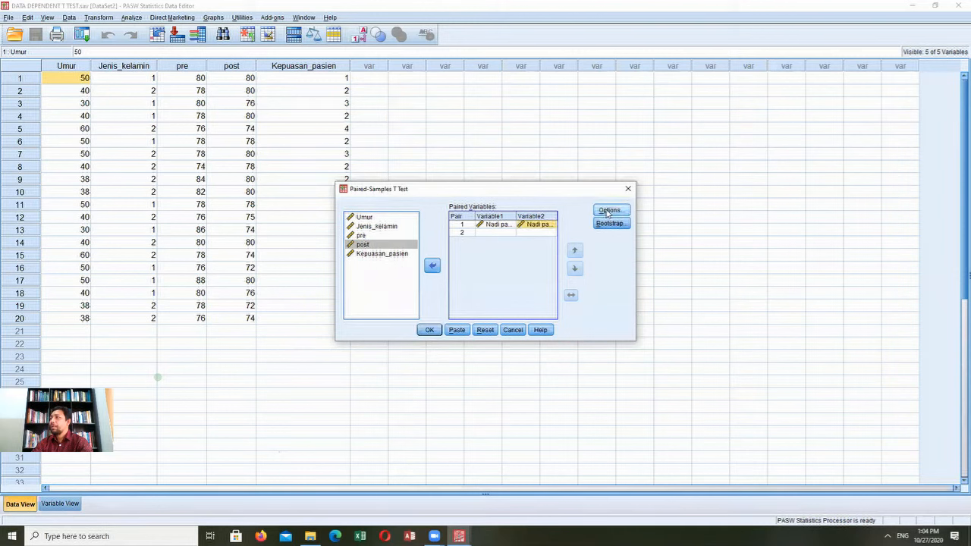
- Run the paired-samples test on pre and post, and review its statistics, correlations and test tables
left_click(452, 299)
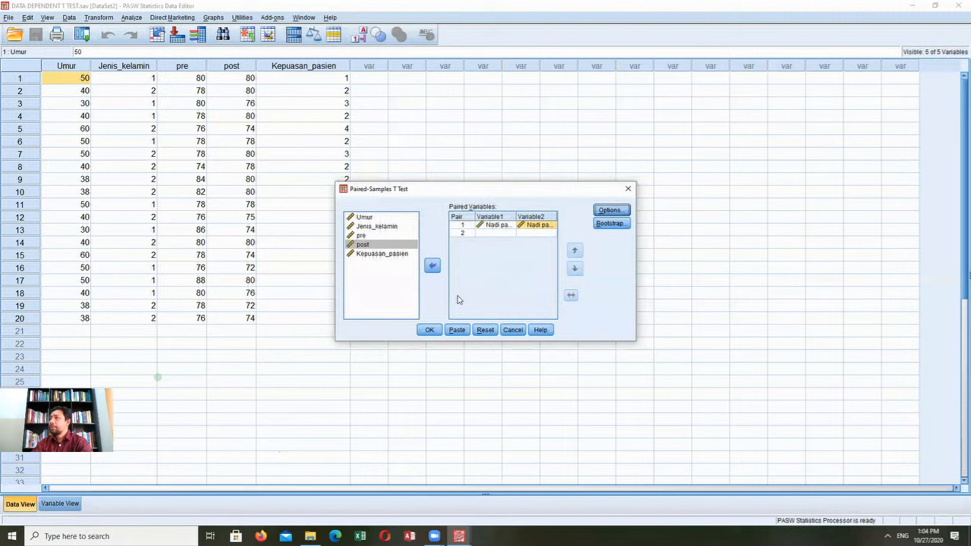
left_click(437, 331)
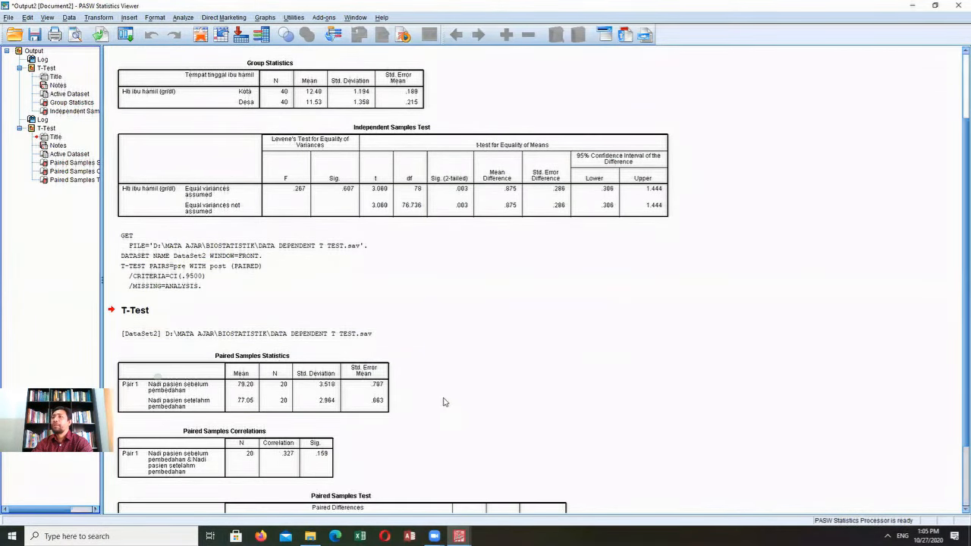
scroll(446, 393, "down", 2)
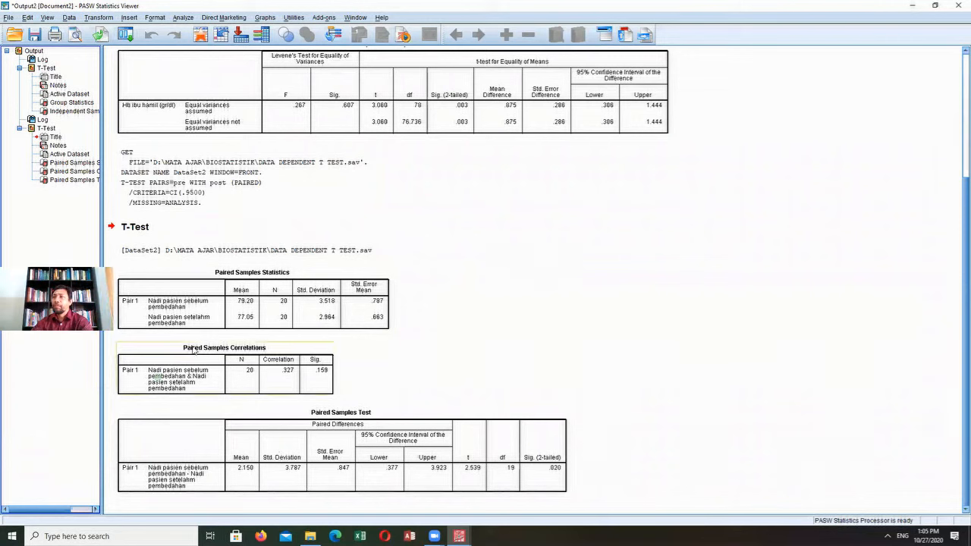
left_click(241, 297)
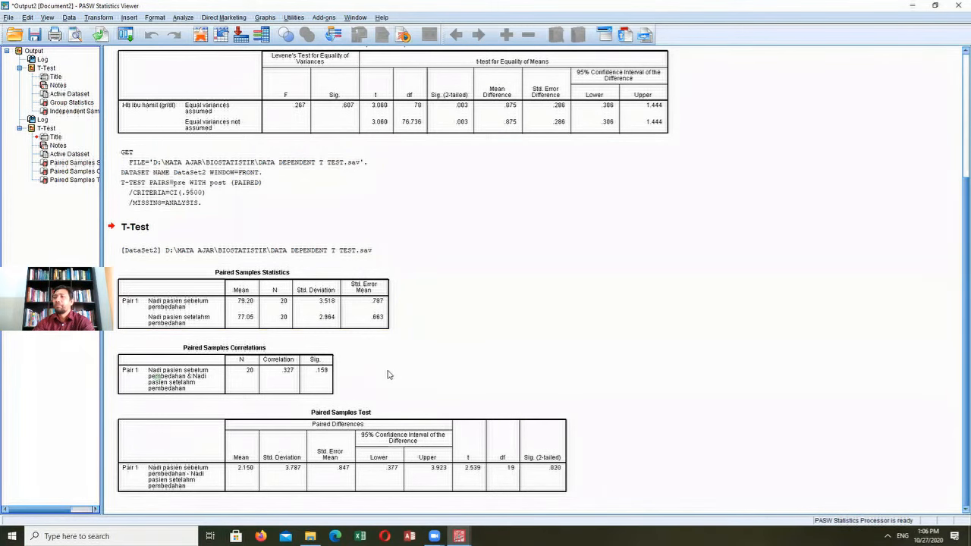
- Examine the Paired Samples Test table for the pre and post pulse, focusing on t, df and Sig. (2-tailed)
left_click(402, 426)
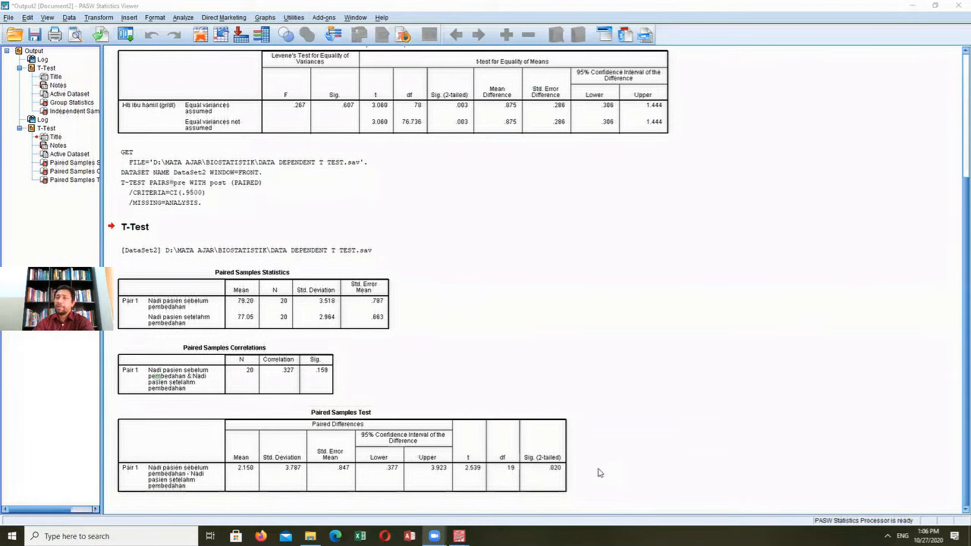
left_click(503, 441)
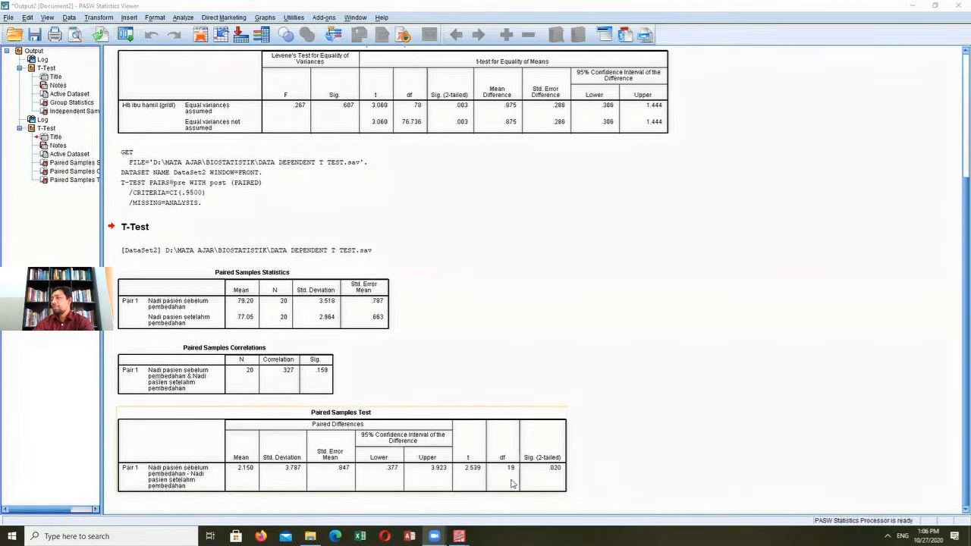
left_click(573, 478)
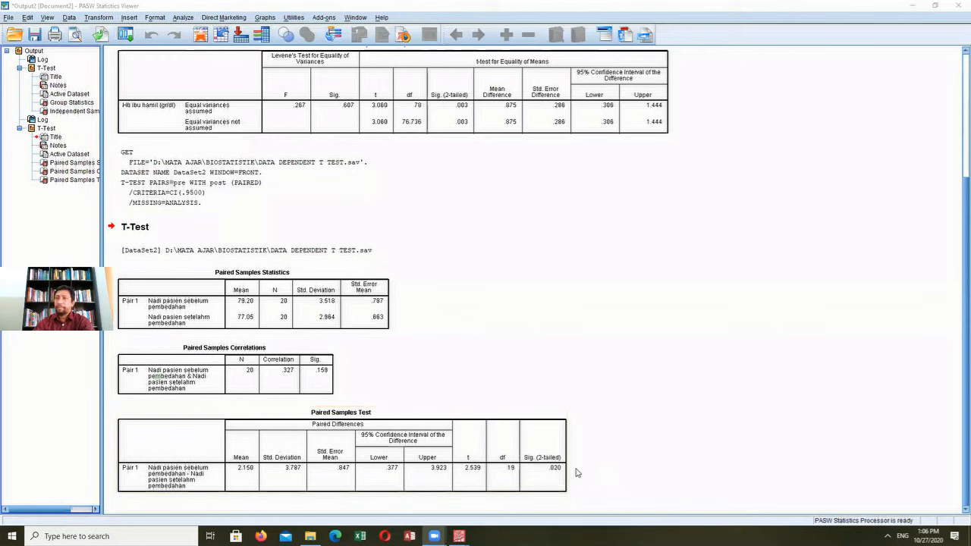
left_click(565, 475)
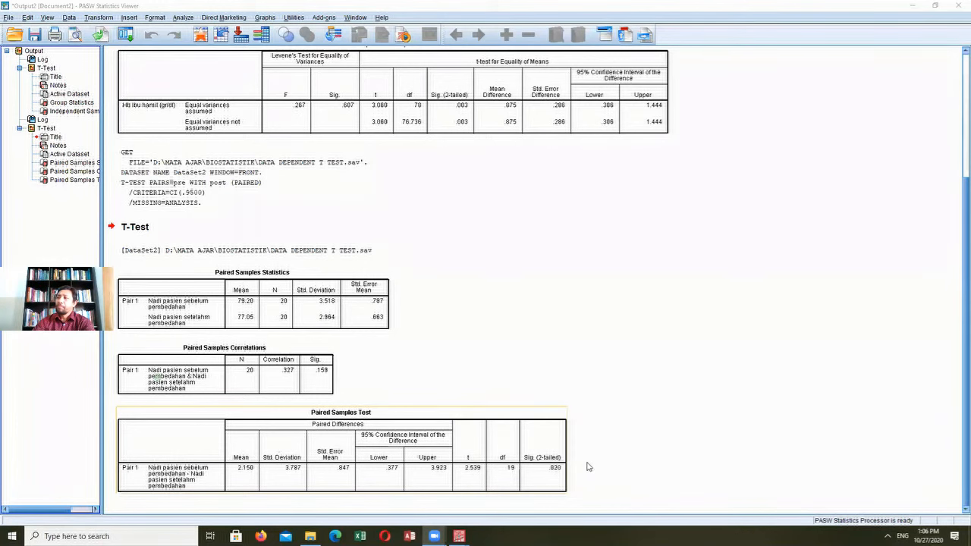
left_click(588, 466)
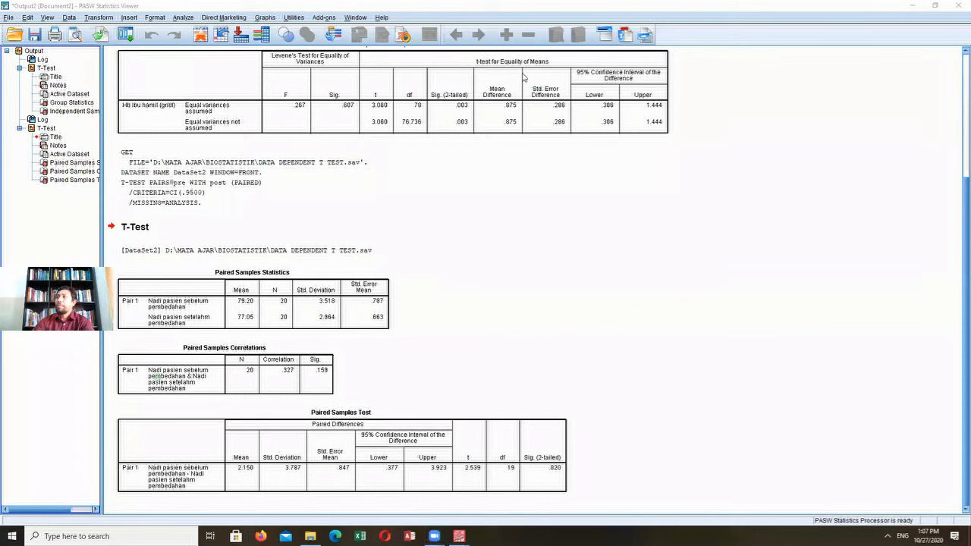
left_click(610, 229)
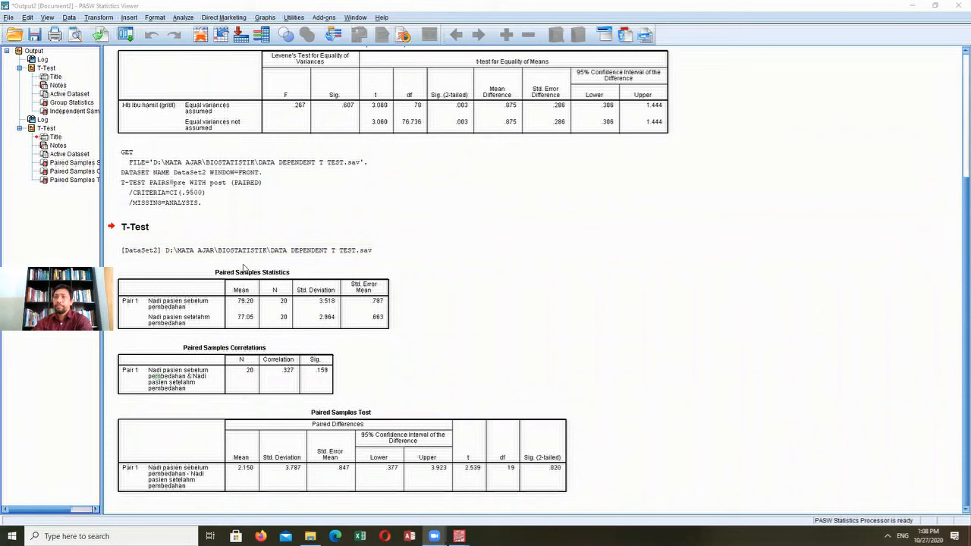
mouse_move(434, 536)
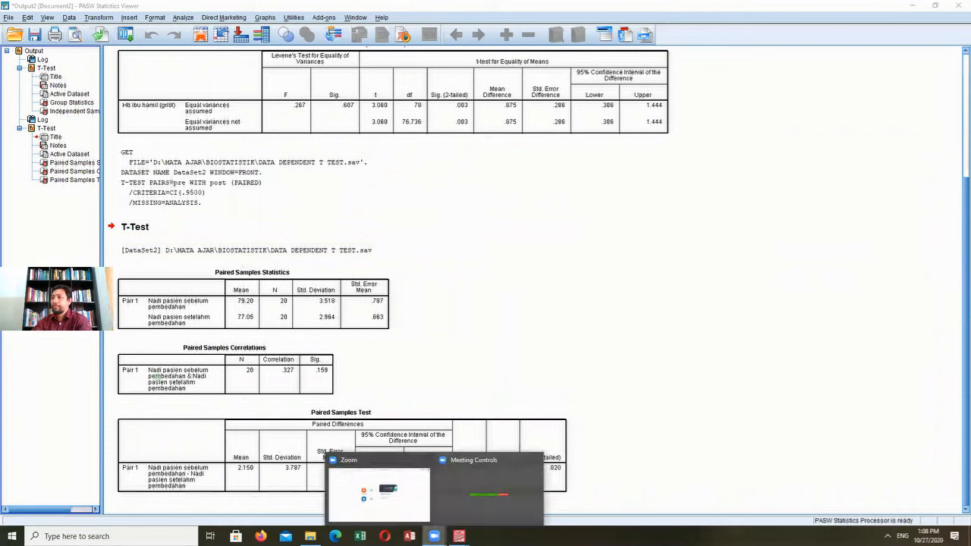